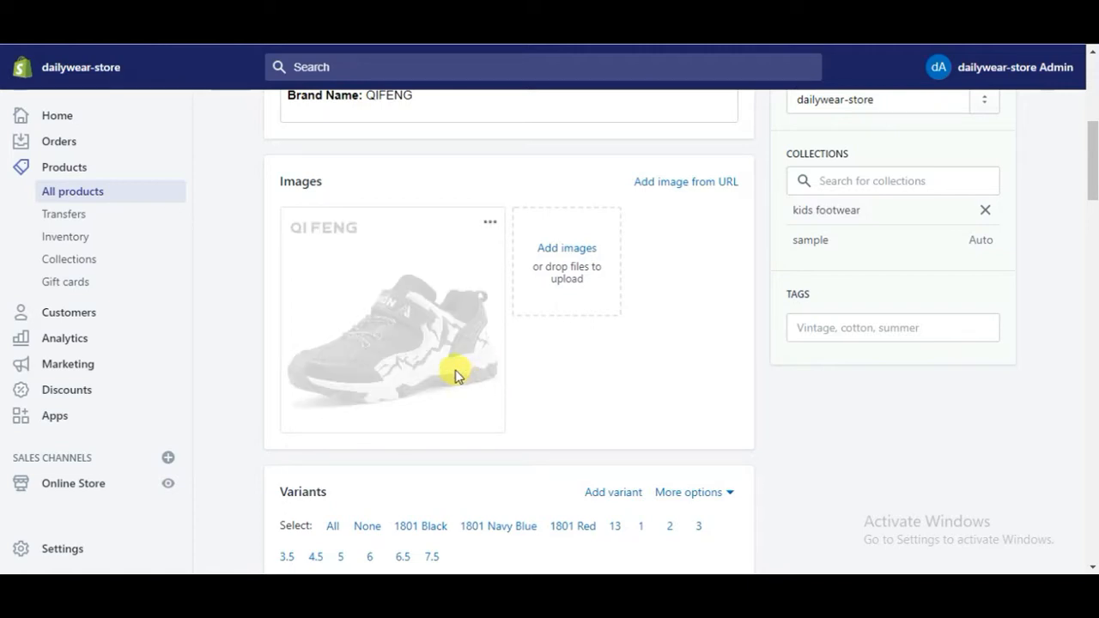
# Step: Open the product's shoe image for editing and start the Draw tool
pyautogui.click(490, 225)
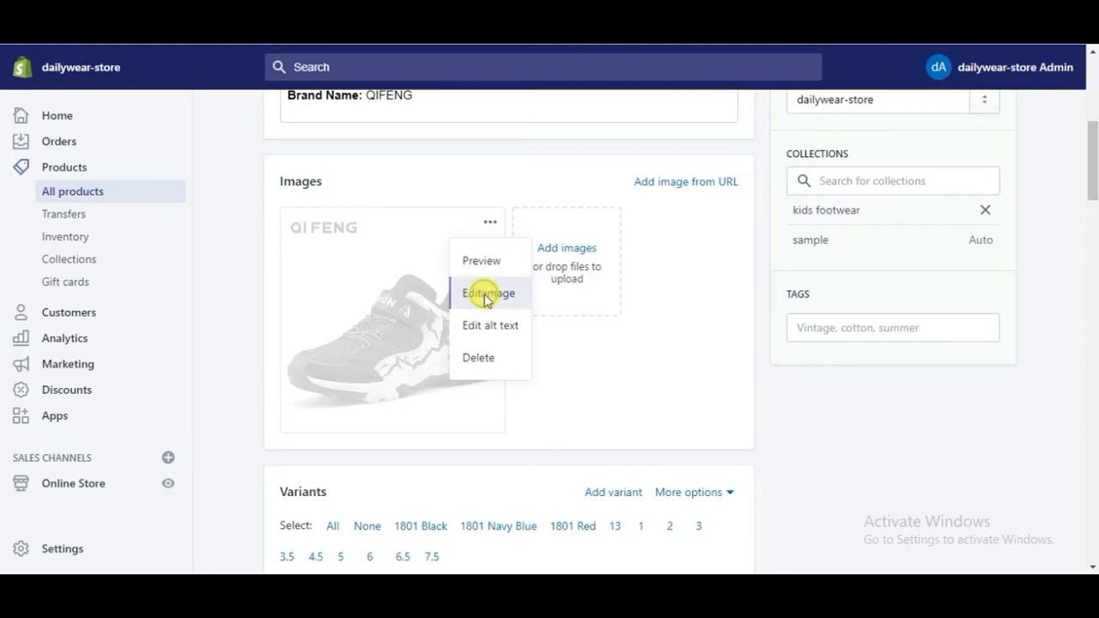
pyautogui.click(486, 294)
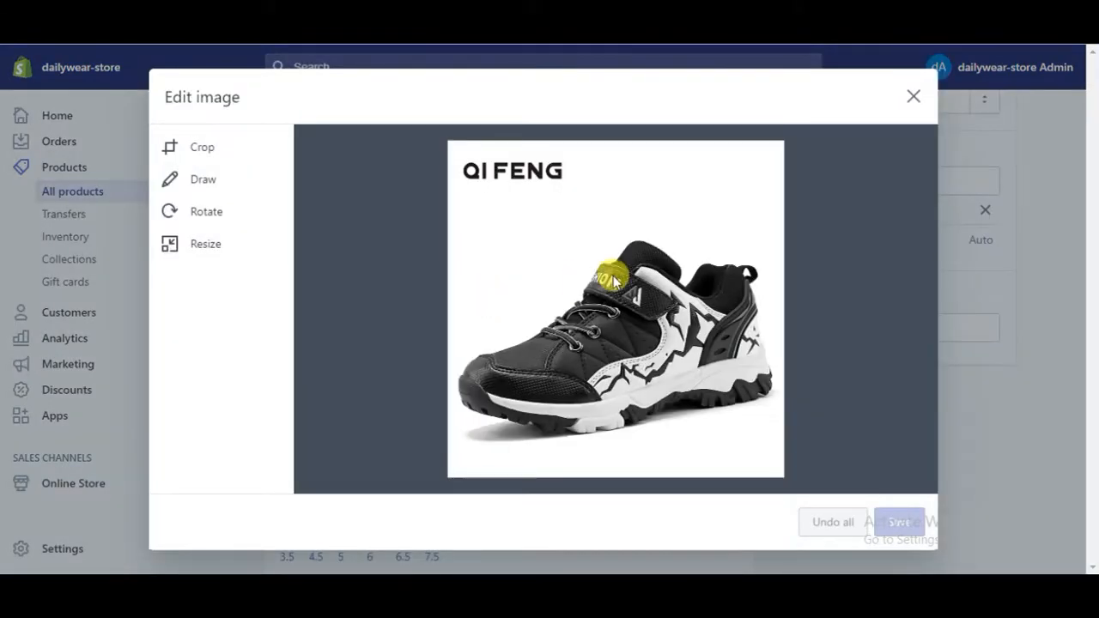
pyautogui.click(201, 183)
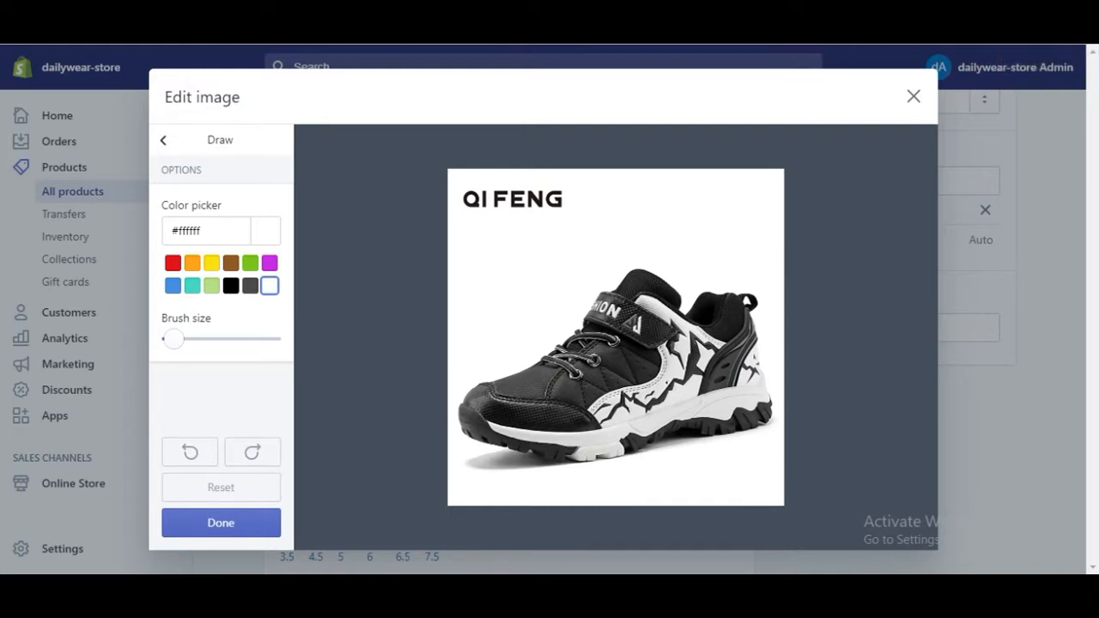
# Step: Search Google for "colorzilla extension" in a new browser tab and open ColorZilla's Chrome Web Store page
pyautogui.hotkey('ctrl', 't')
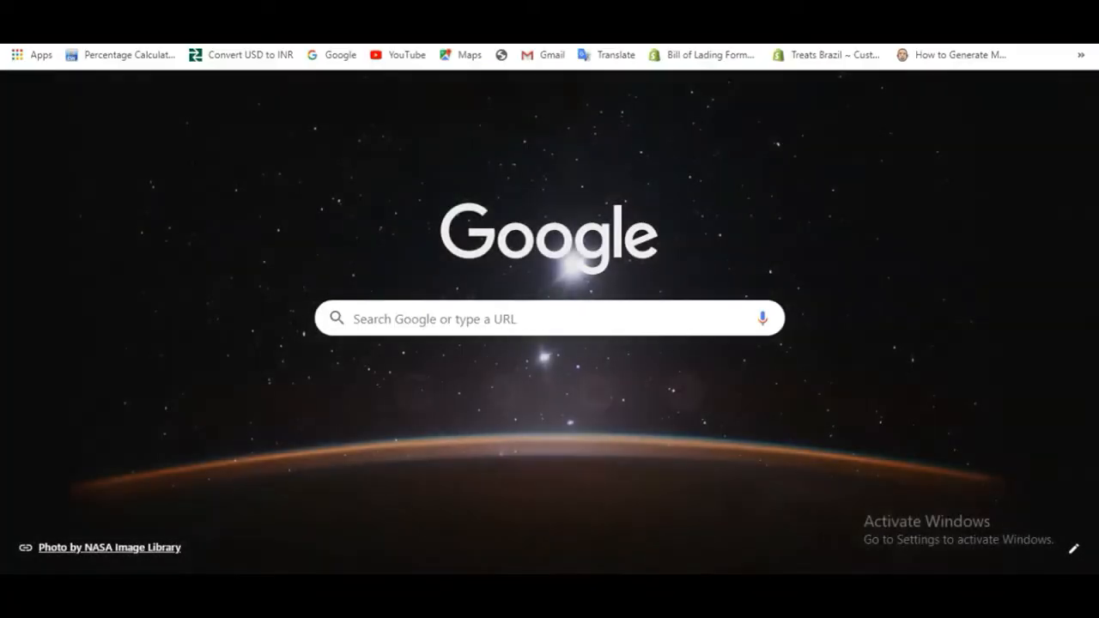
pyautogui.write('color zi')
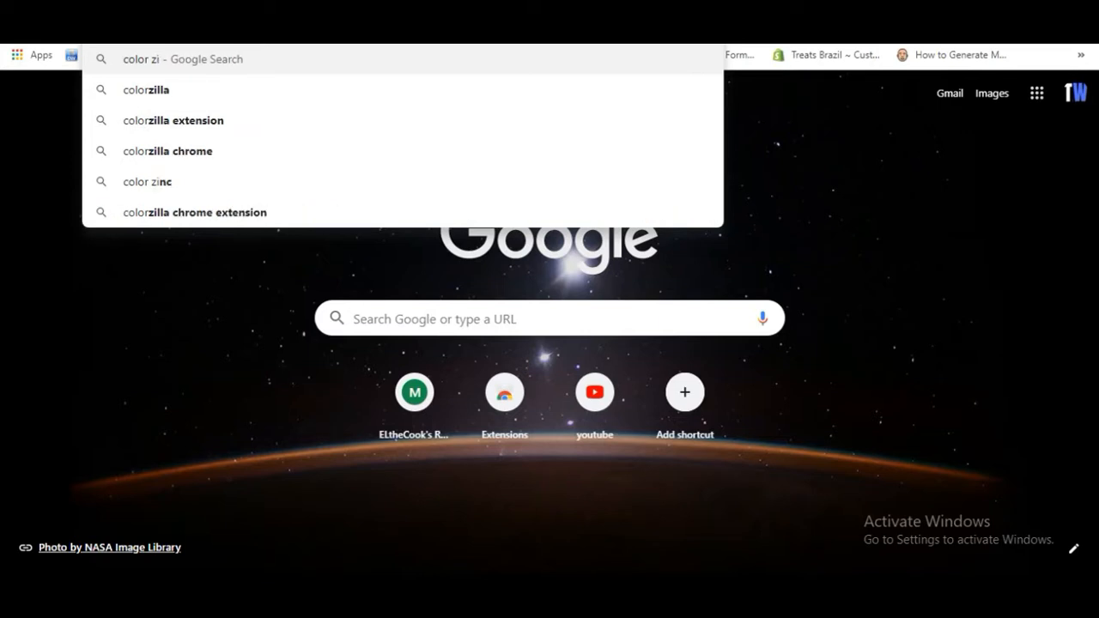
pyautogui.press('Down')
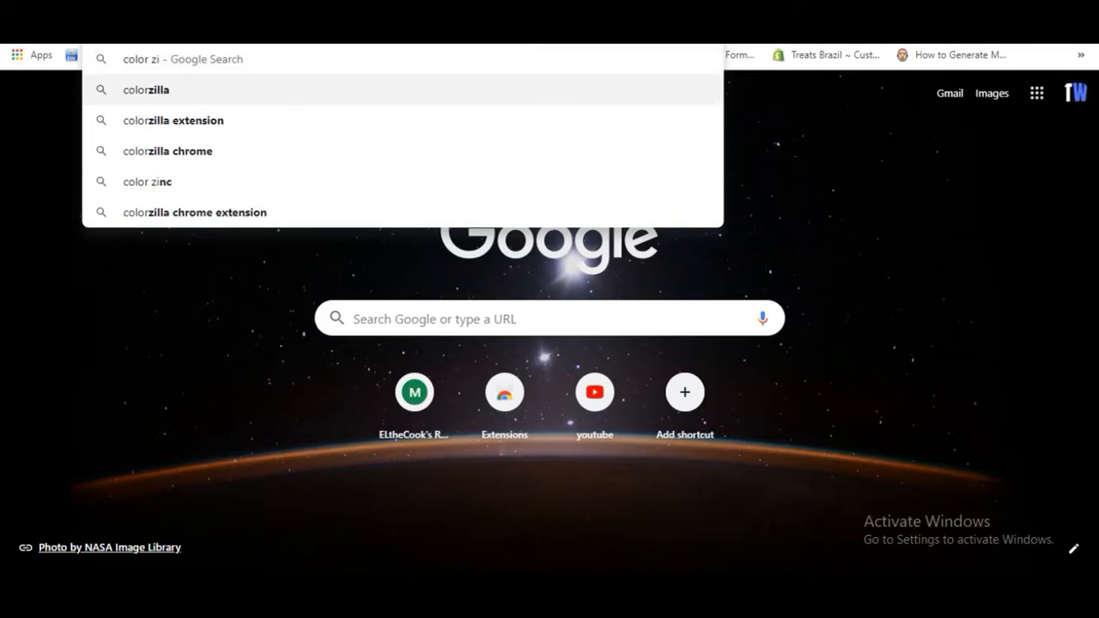
pyautogui.press('Down')
pyautogui.press('Return')
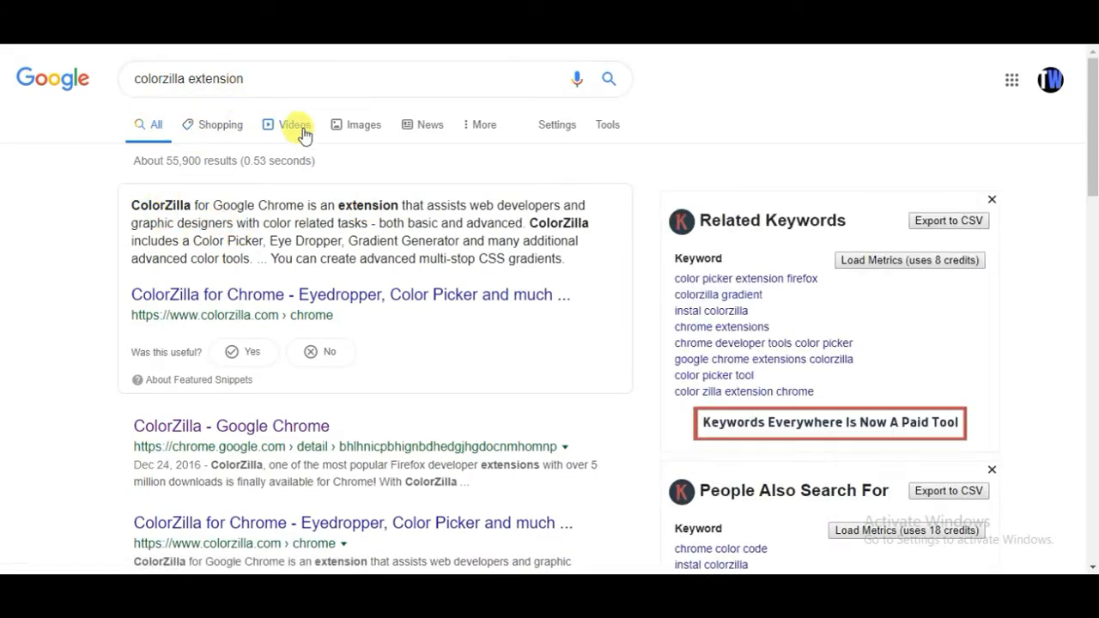
pyautogui.scroll(-3, 376, 358)
pyautogui.click(247, 265)
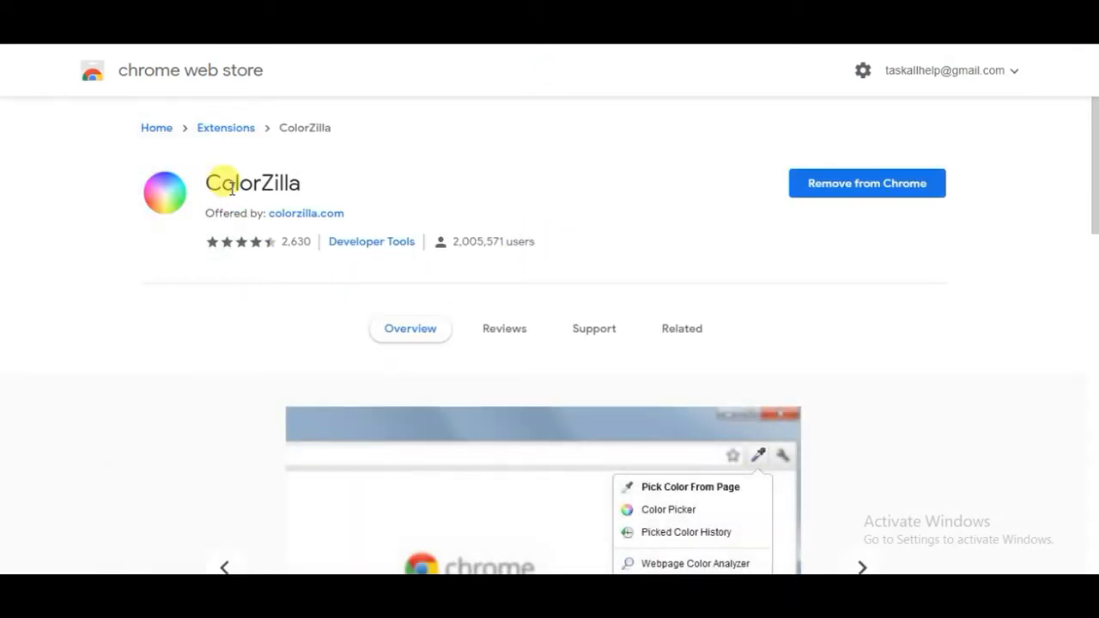
pyautogui.moveTo(206, 187); pyautogui.dragTo(392, 199)
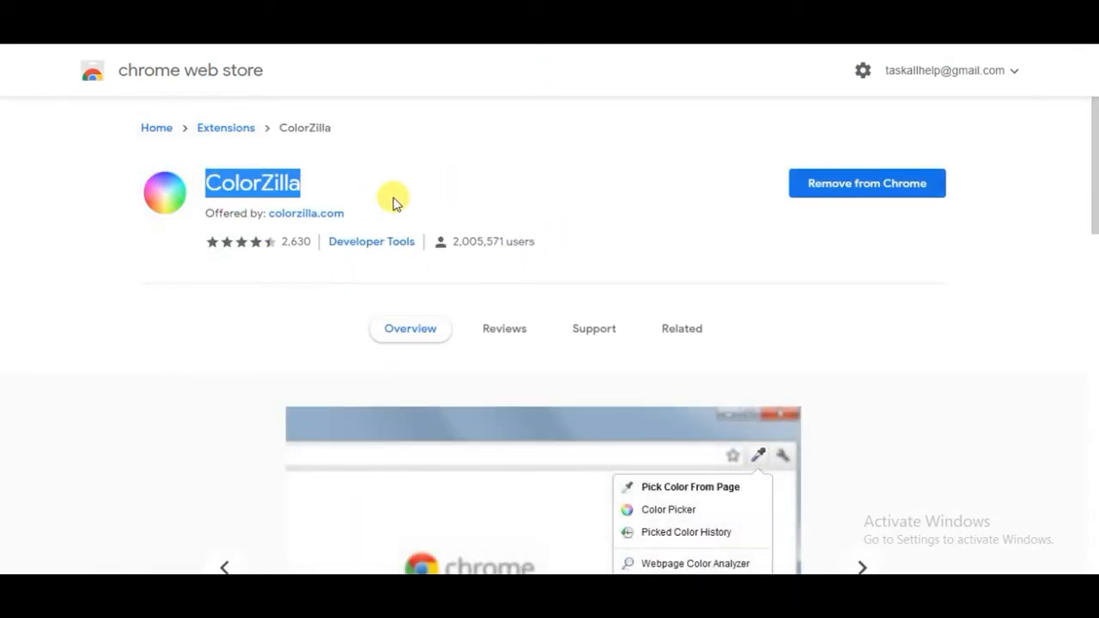
pyautogui.click(392, 197)
pyautogui.doubleClick(246, 183)
pyautogui.click(392, 198)
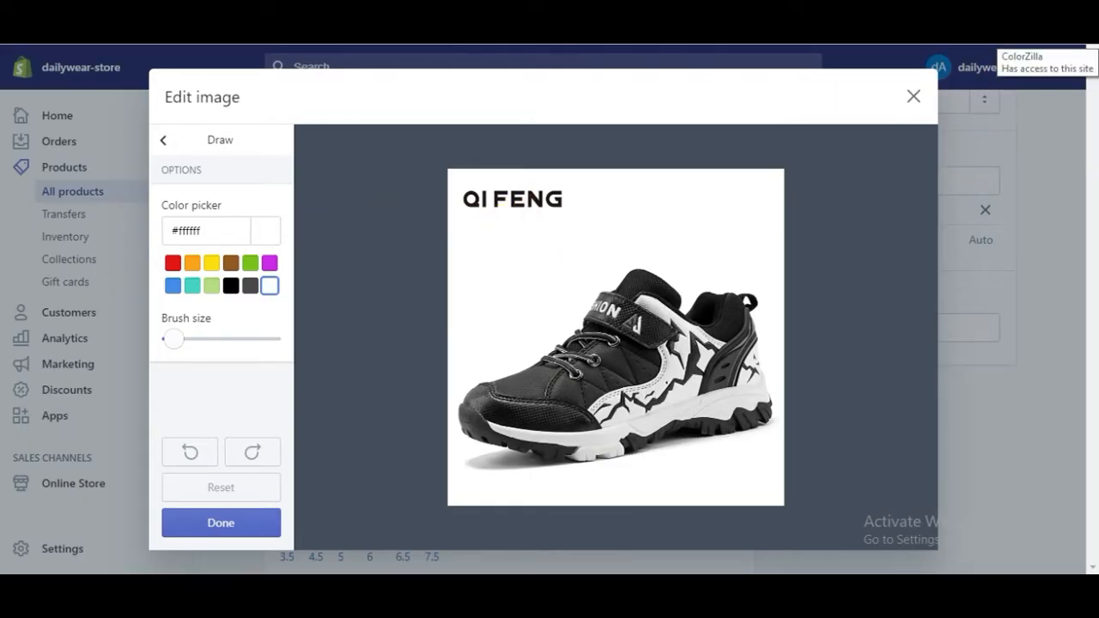
# Step: Sample the image's background near the logo with ColorZilla and apply the copied #FFFFFF as the drawing colour
pyautogui.click(1018, 45)
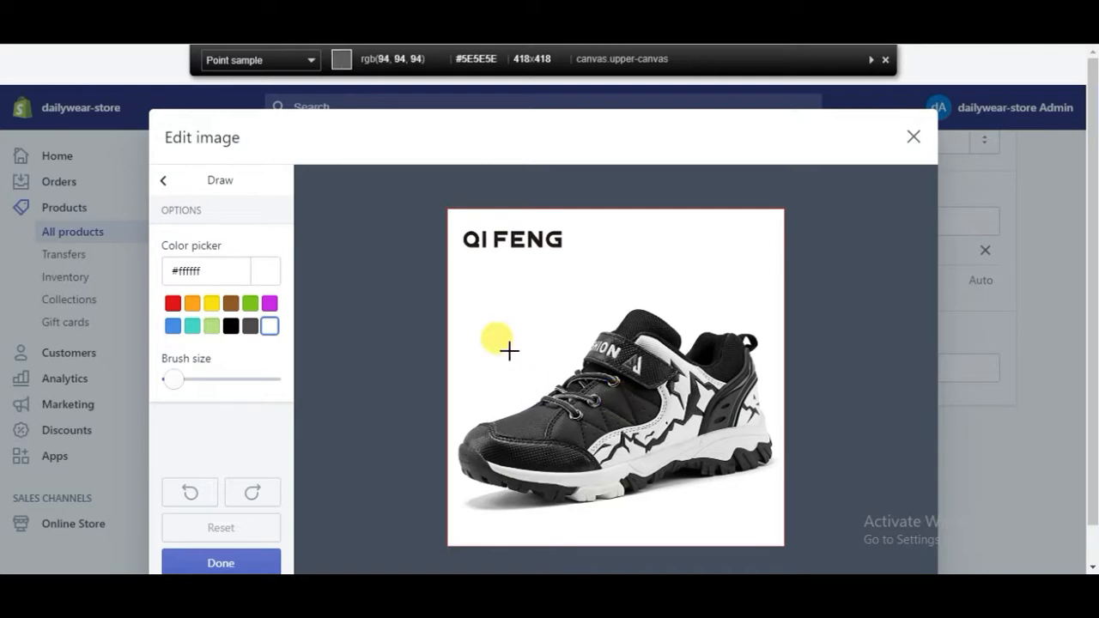
pyautogui.click(507, 269)
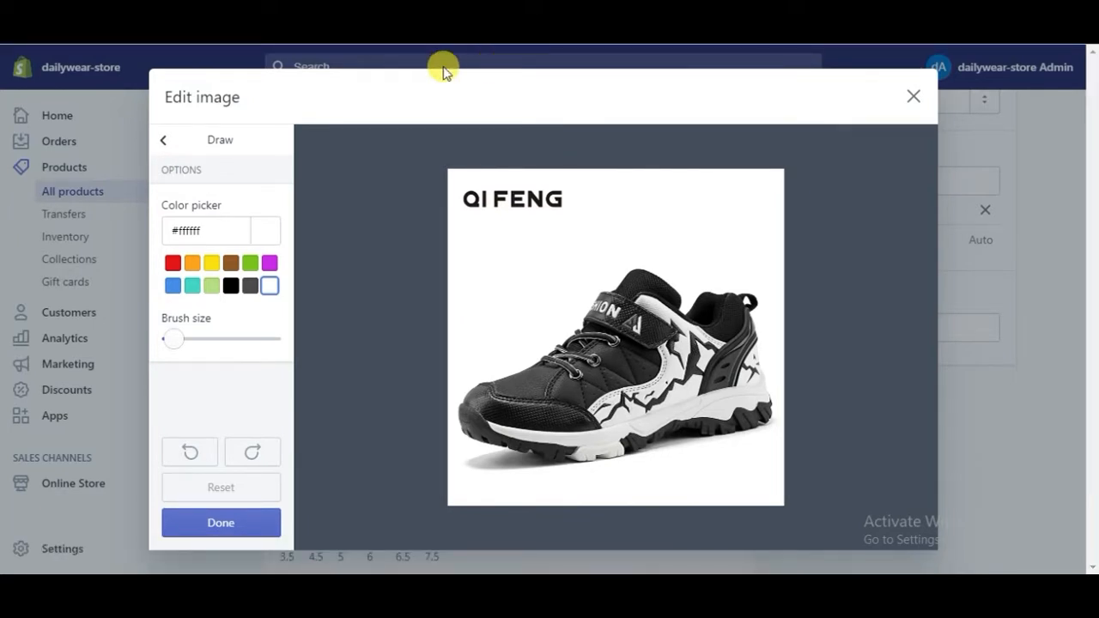
pyautogui.moveTo(218, 228); pyautogui.dragTo(173, 235)
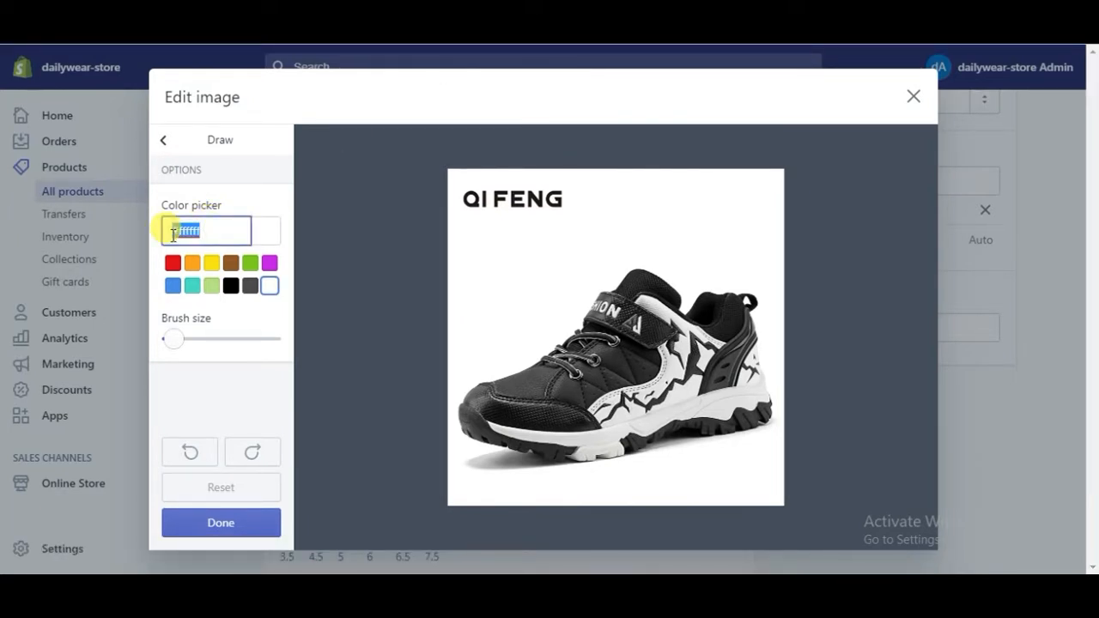
pyautogui.hotkey('ctrl', 'v')
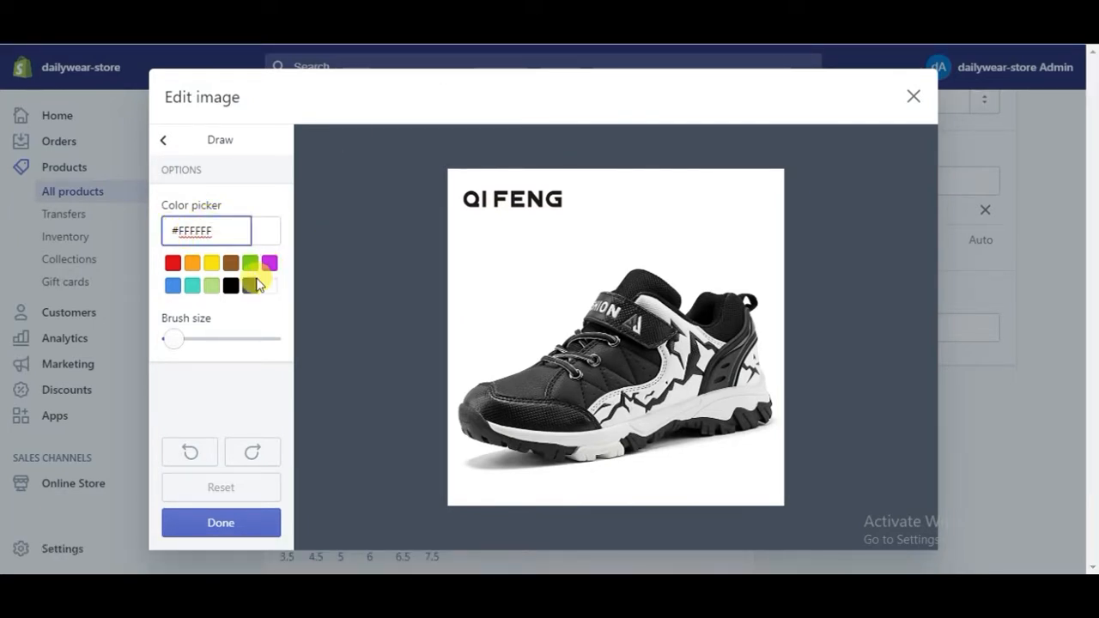
pyautogui.click(230, 526)
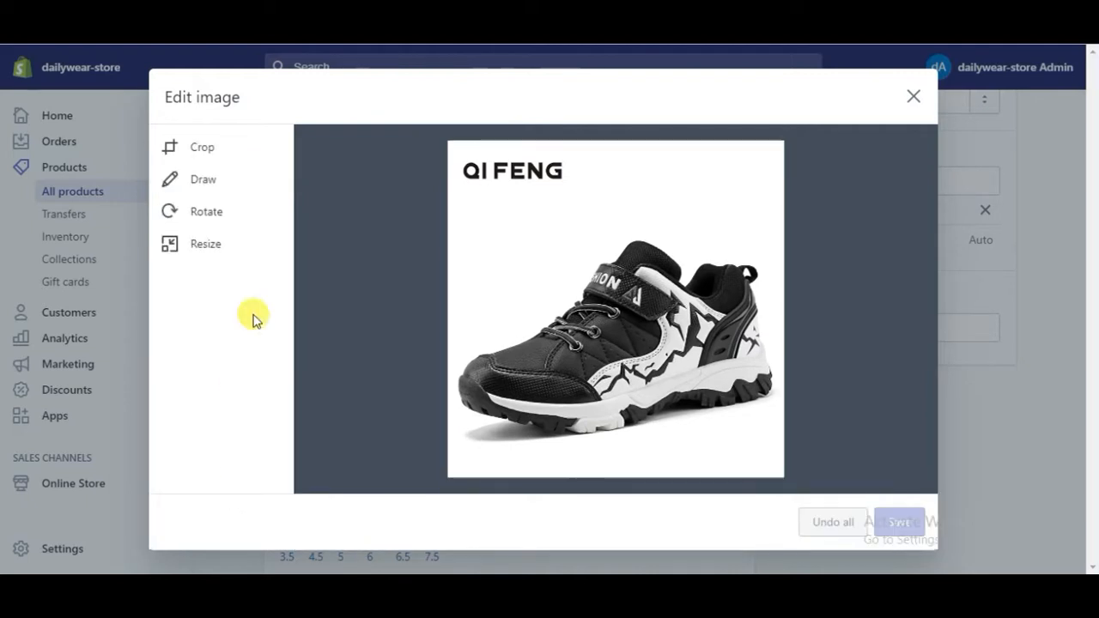
# Step: Paint over the QIFENG logo with the white brush, enlarging the brush size to 25, and save the edited image
pyautogui.click(203, 183)
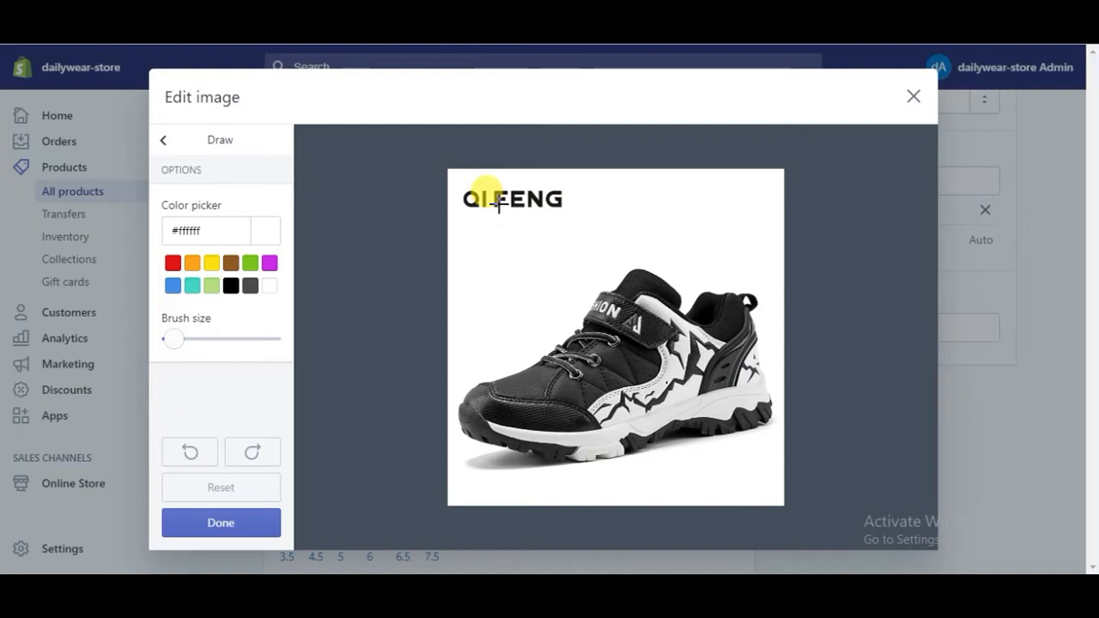
pyautogui.moveTo(498, 205)
pyautogui.mouseDown()
pyautogui.moveTo(534, 197)
pyautogui.moveTo(517, 196)
pyautogui.mouseUp()
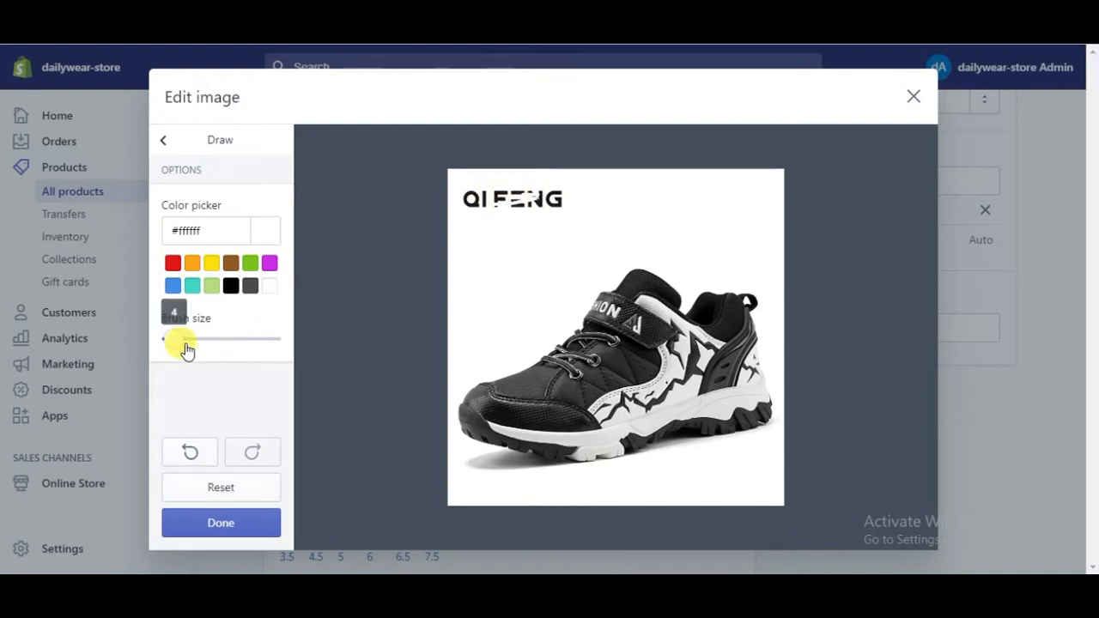
pyautogui.moveTo(178, 340); pyautogui.dragTo(195, 340)
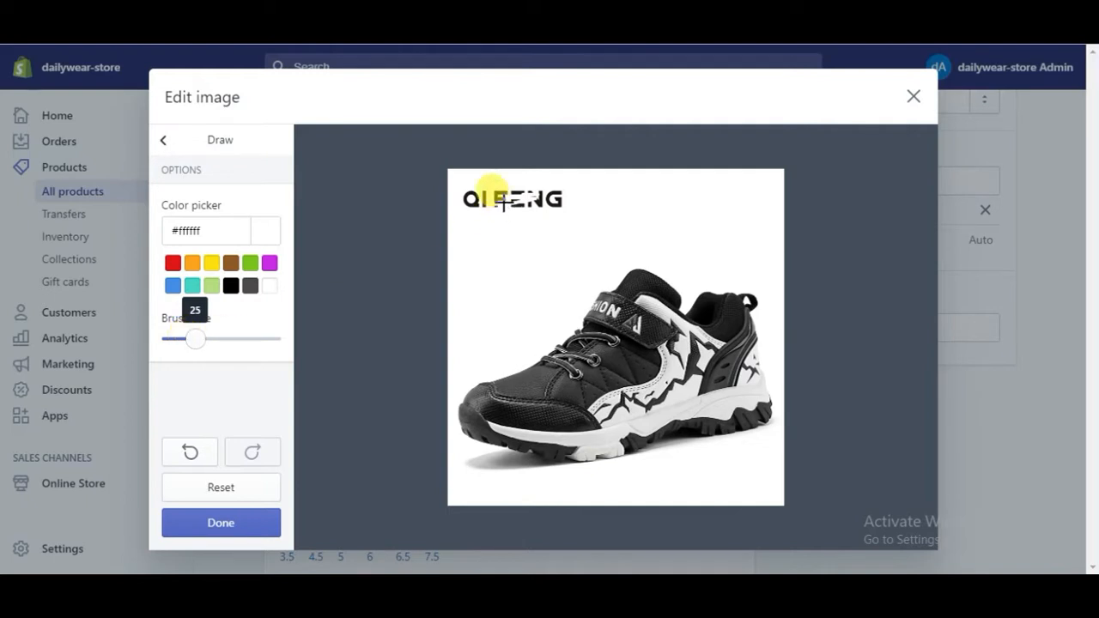
pyautogui.moveTo(505, 202)
pyautogui.mouseDown()
pyautogui.moveTo(515, 189)
pyautogui.moveTo(441, 189)
pyautogui.mouseUp()
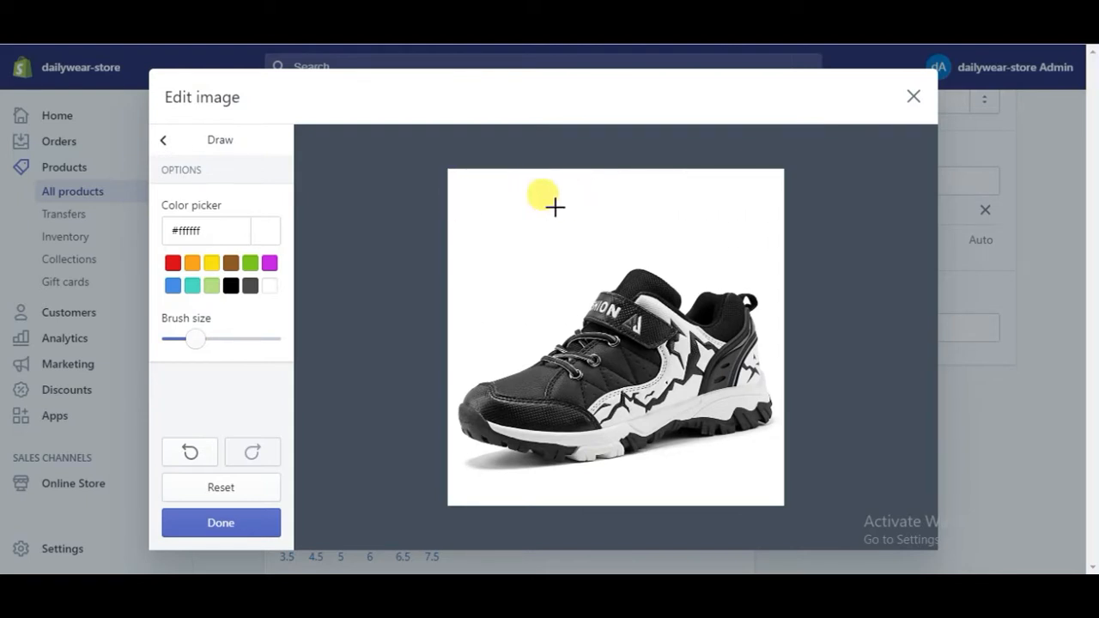
pyautogui.click(237, 534)
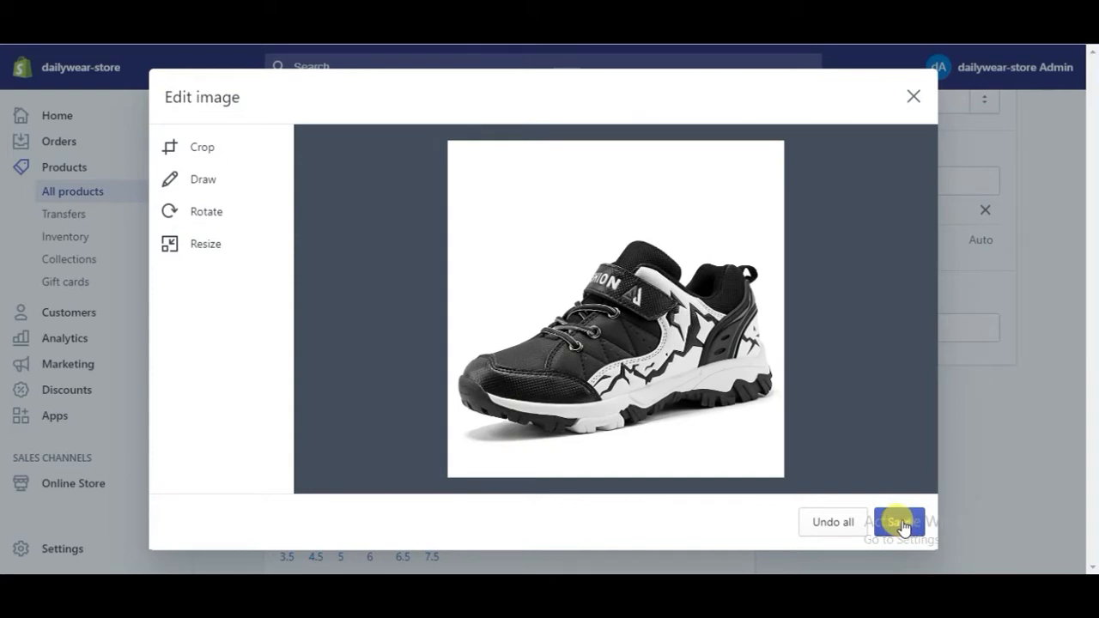
pyautogui.click(900, 524)
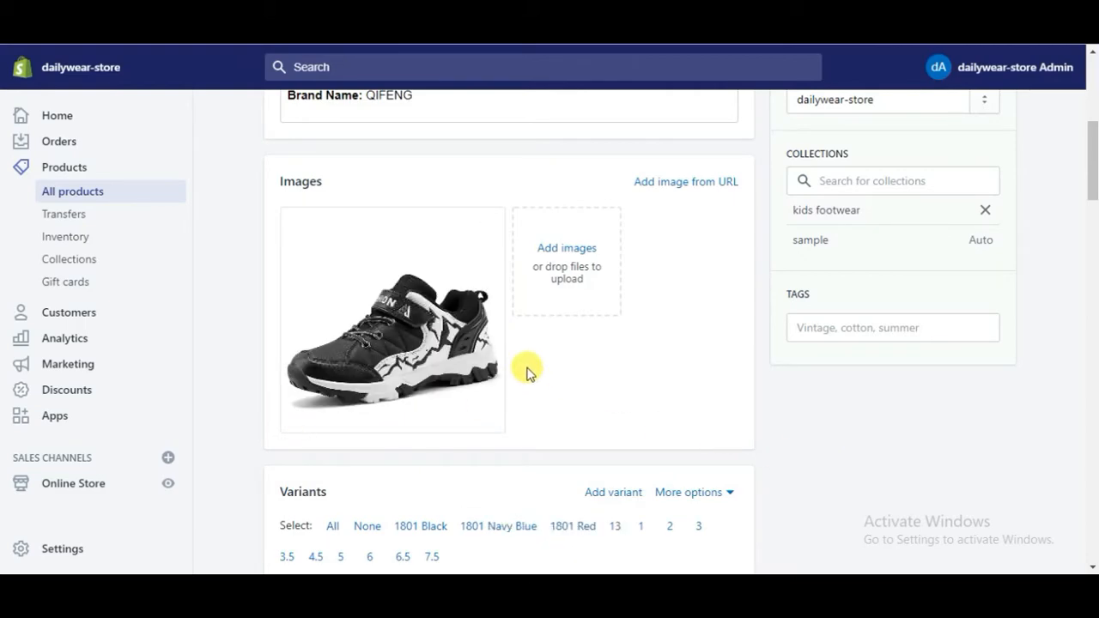
# Step: Preview the product in the online store, dismiss the popup overlay and check the edited shoe image on its page
pyautogui.scroll(5, 656, 389)
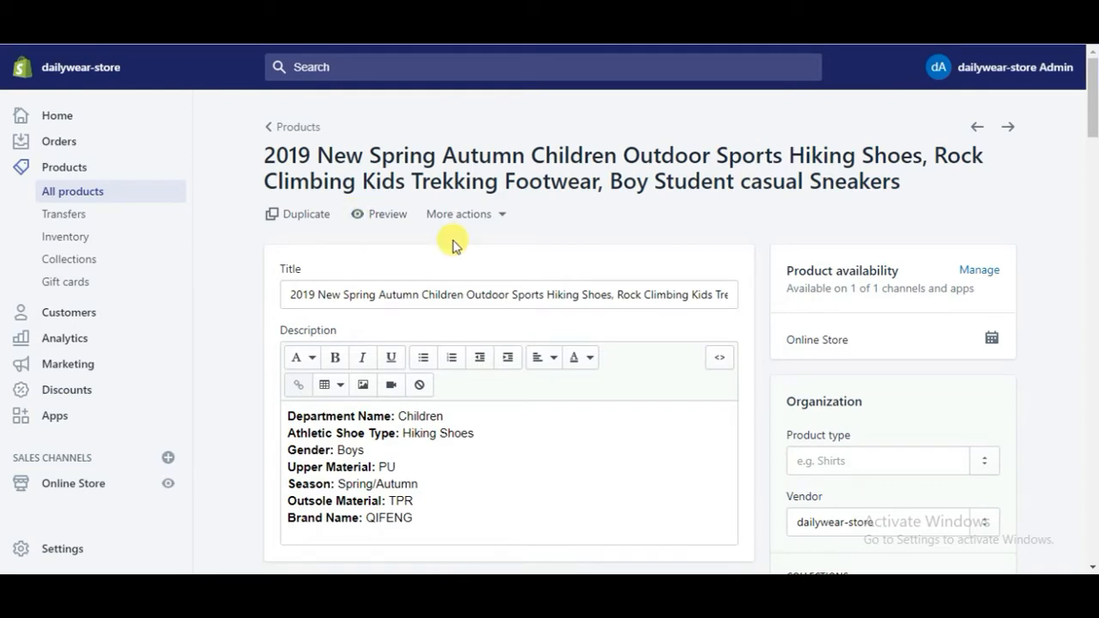
pyautogui.click(360, 214)
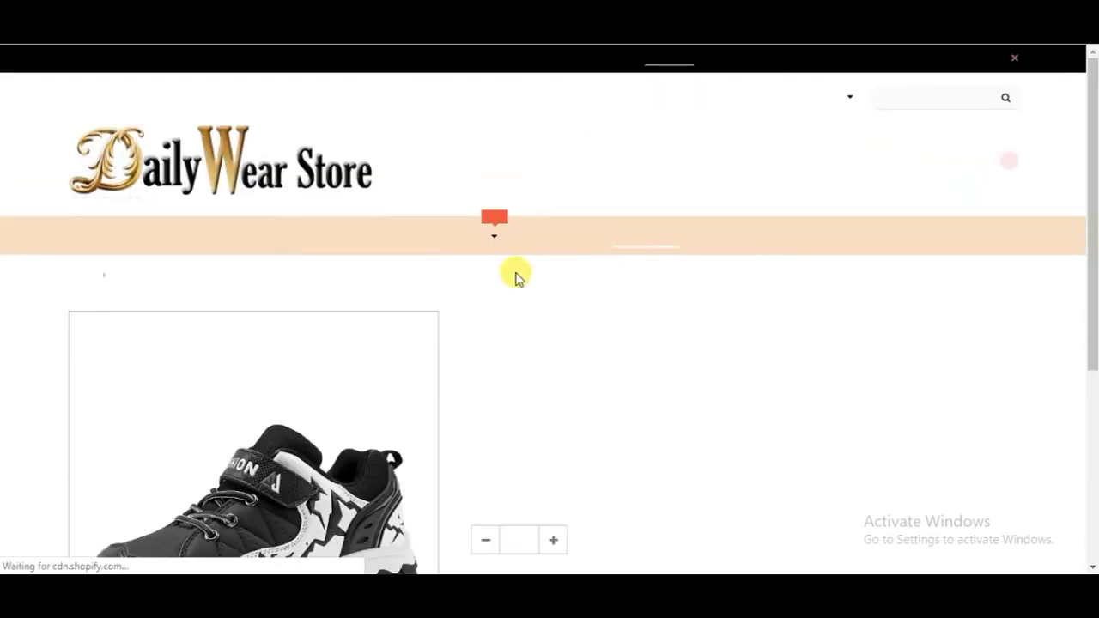
pyautogui.scroll(-1, 460, 285)
pyautogui.scroll(-2, 458, 290)
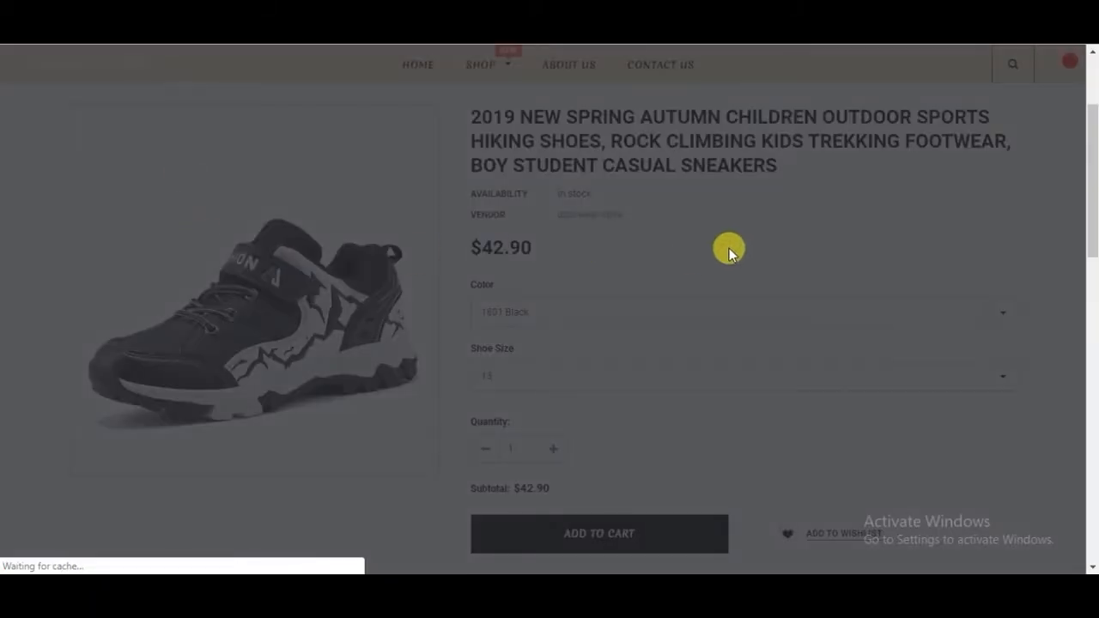
pyautogui.click(883, 176)
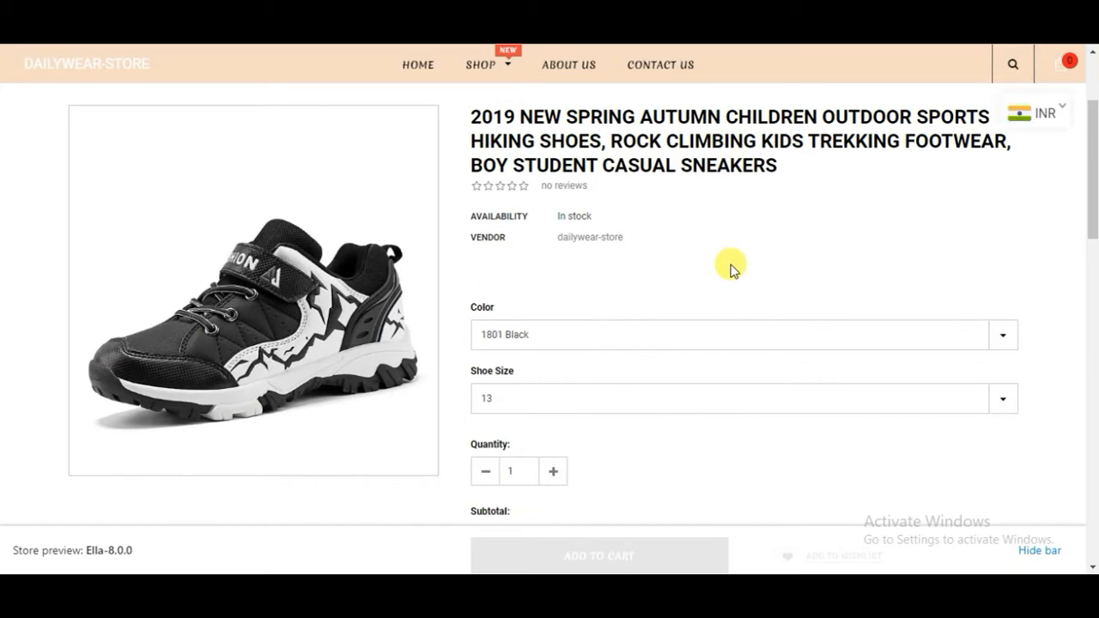
pyautogui.scroll(3, 728, 265)
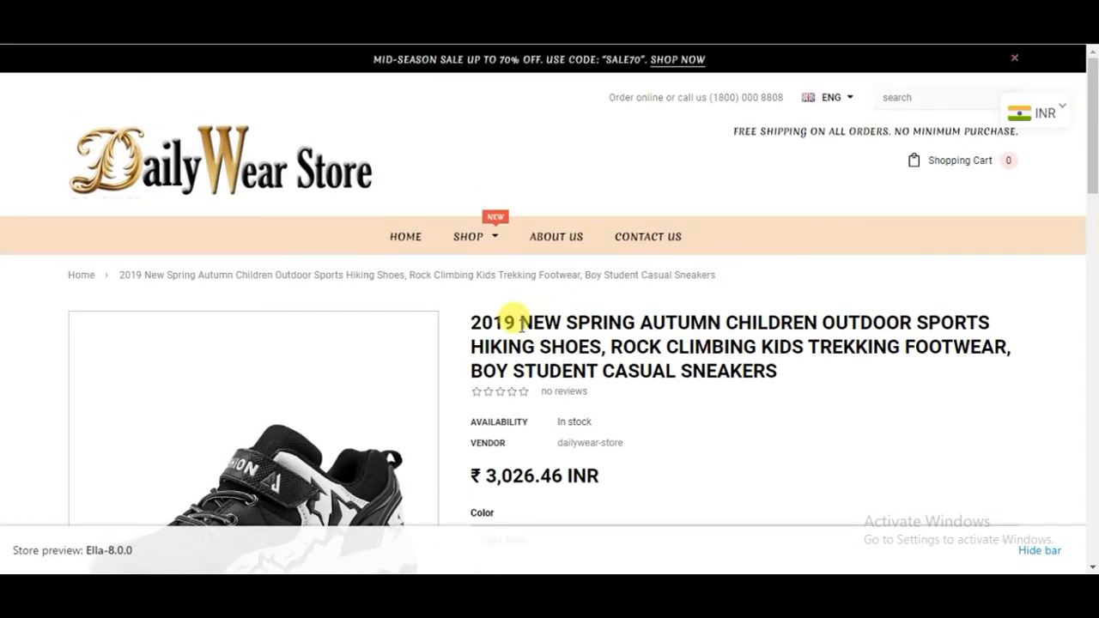